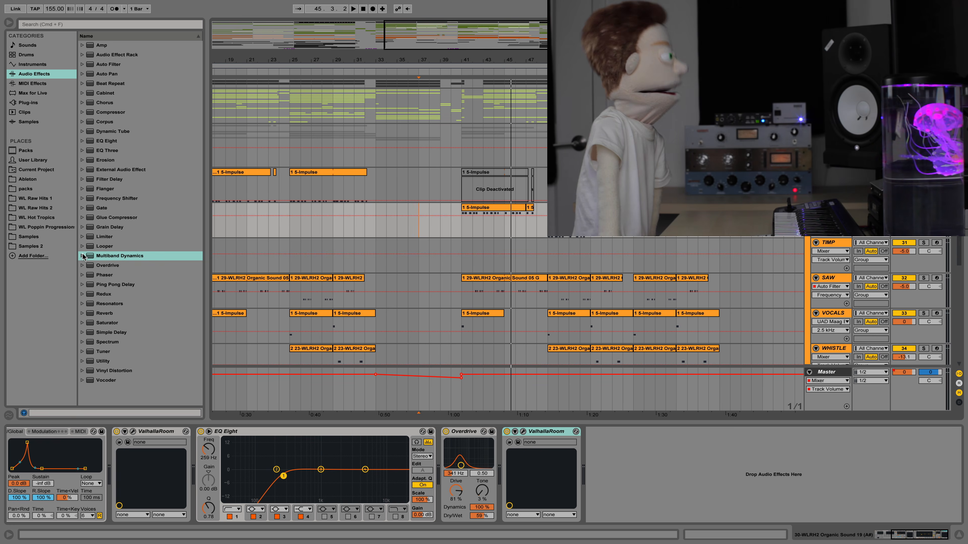
Add the Multiband Dynamics OTT preset at the end of the device chain, with Amount at 25 % and overall Output at -9.20 dB
click(82, 256)
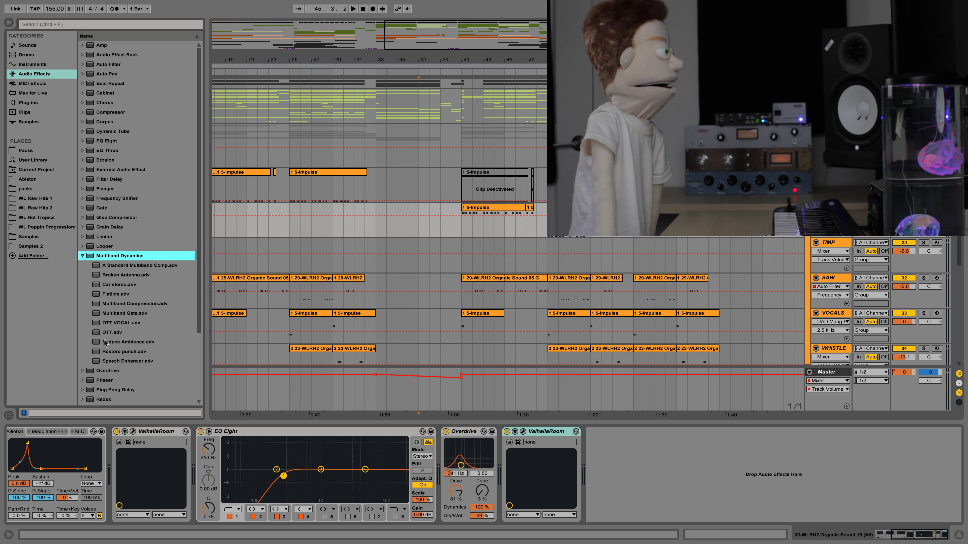
drag(105, 334, 730, 473)
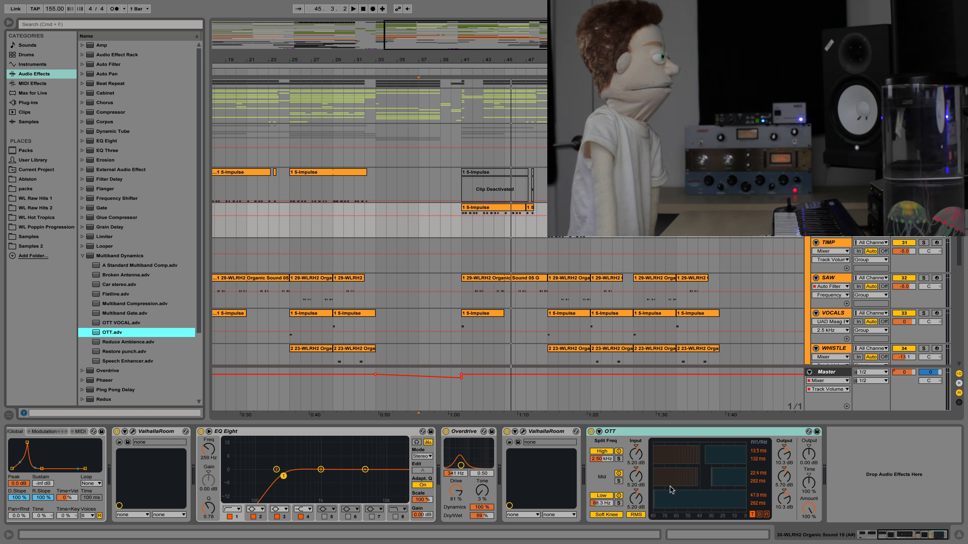
click(499, 214)
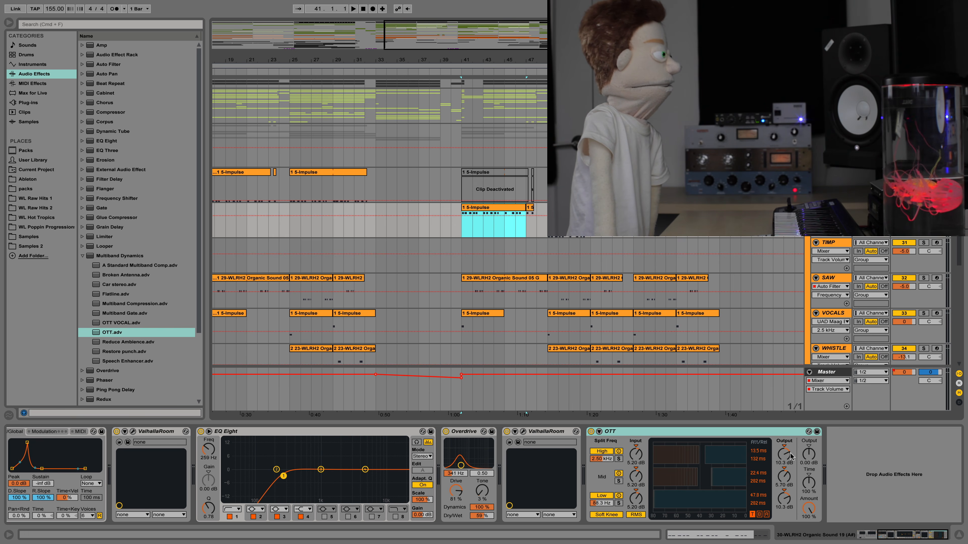
mouse_move(809, 509)
mouse_down()
mouse_move(810, 534)
mouse_move(809, 506)
mouse_up()
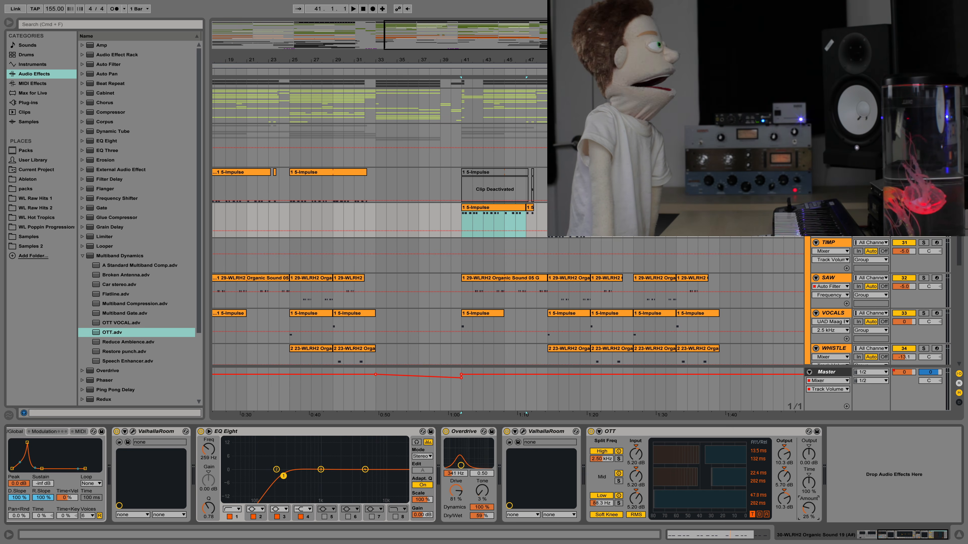
drag(814, 458, 784, 474)
Play the 1 5-Impulse clip from bar 41 to audition the OTT compression
key(space)
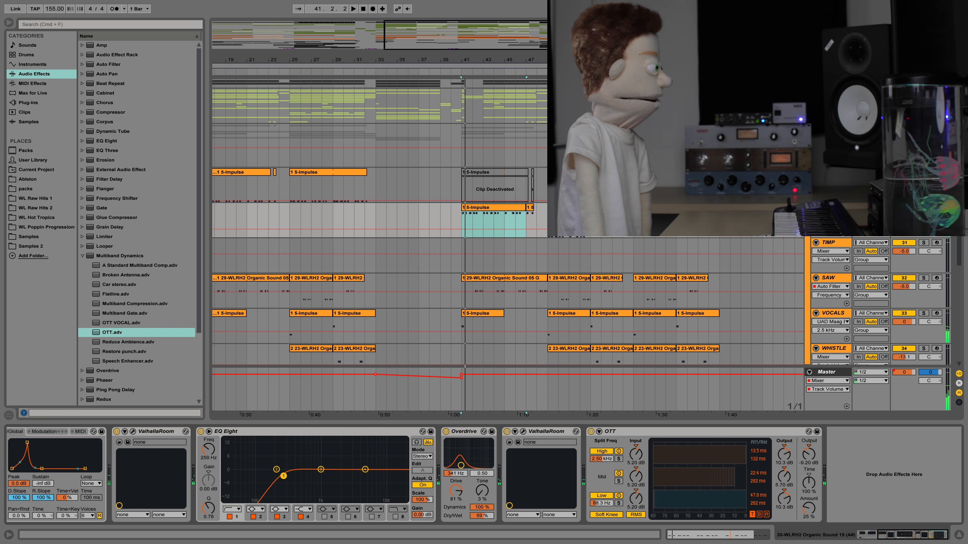
key(space)
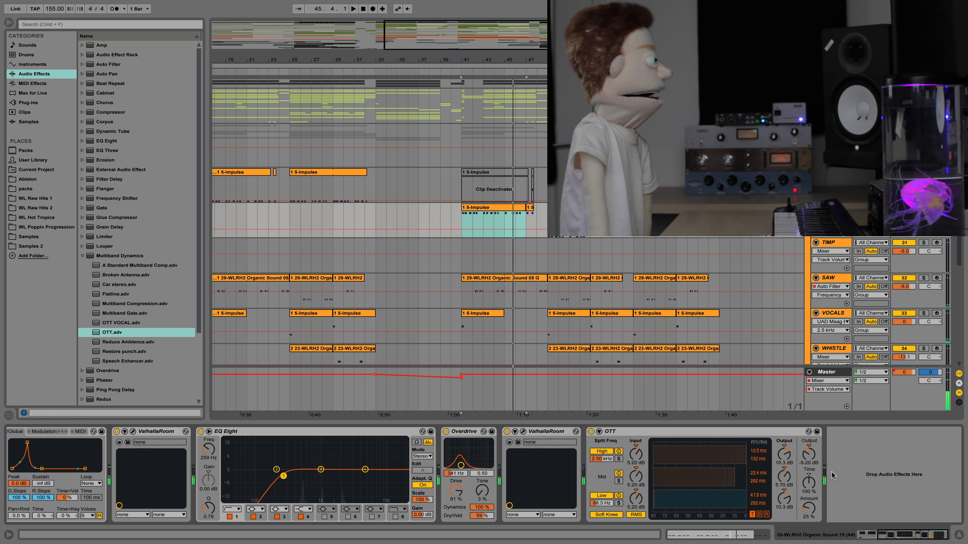
key(space)
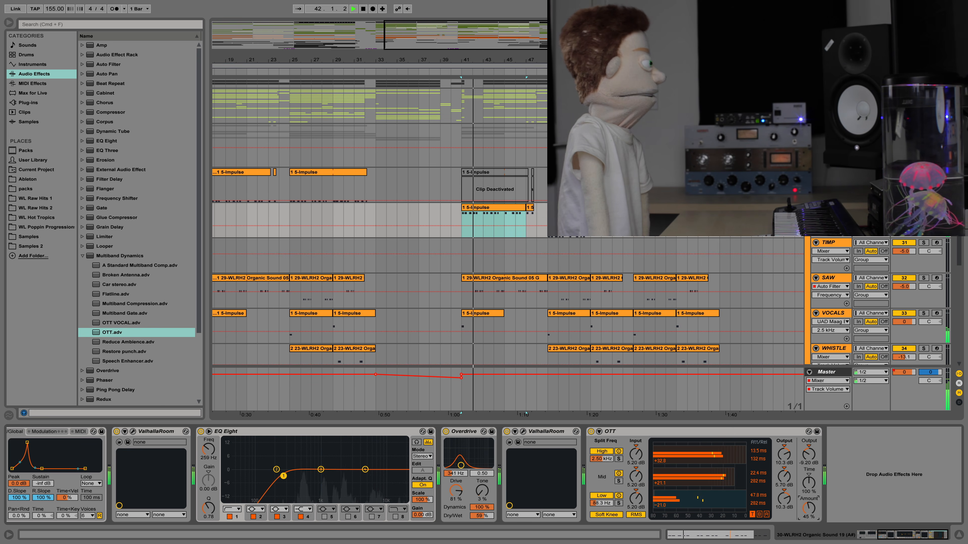
Fine-tune OTT by ear during playback, setting Amount to 54 % and overall Output to -14.4 dB
drag(810, 511, 811, 516)
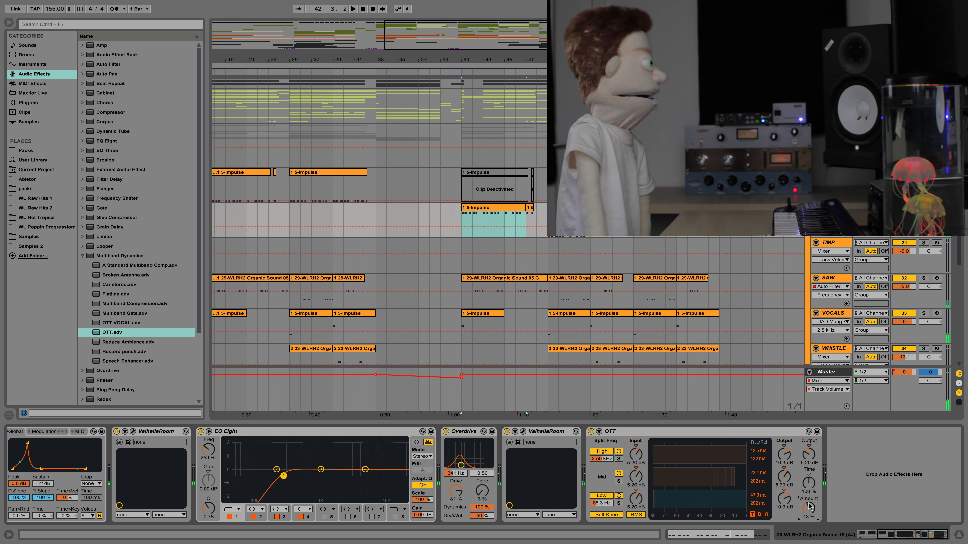
drag(812, 452, 812, 469)
key(space)
drag(811, 511, 810, 495)
drag(809, 455, 809, 459)
mouse_move(810, 508)
mouse_down()
mouse_move(810, 520)
mouse_move(810, 502)
mouse_up()
drag(809, 455, 809, 448)
key(space)
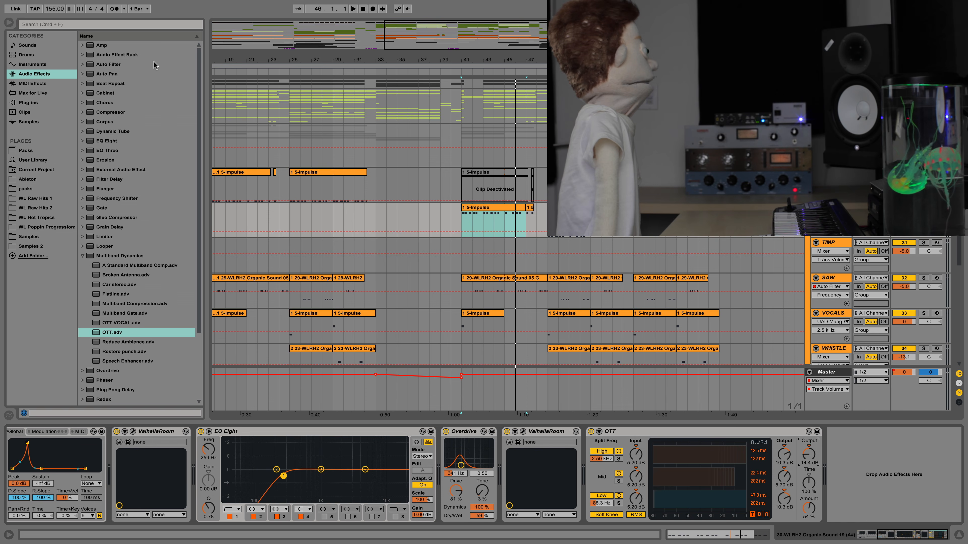
Search the plug-ins for CamelCrusher and add it after OTT on the 30-WLRH2 Organic Sound 19 track
click(34, 103)
click(48, 25)
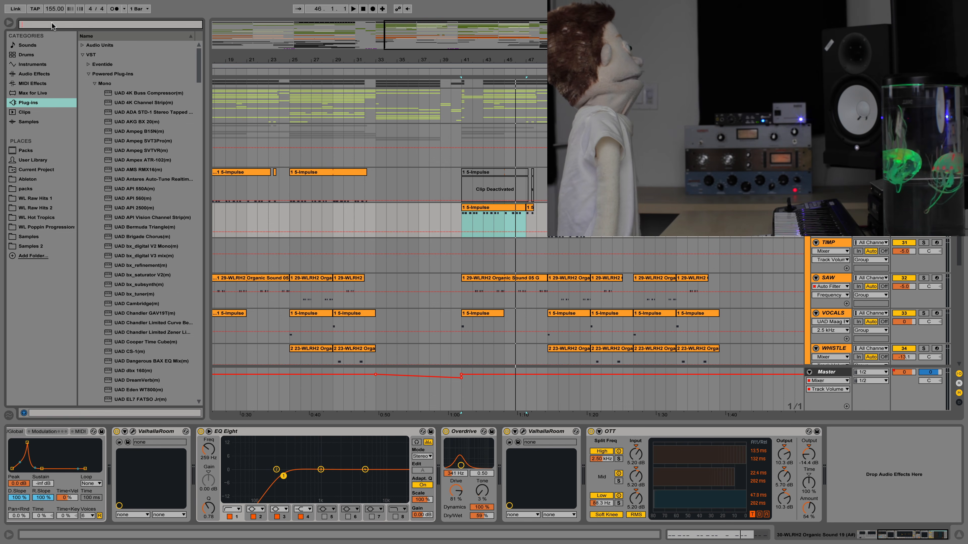
text(came;l)
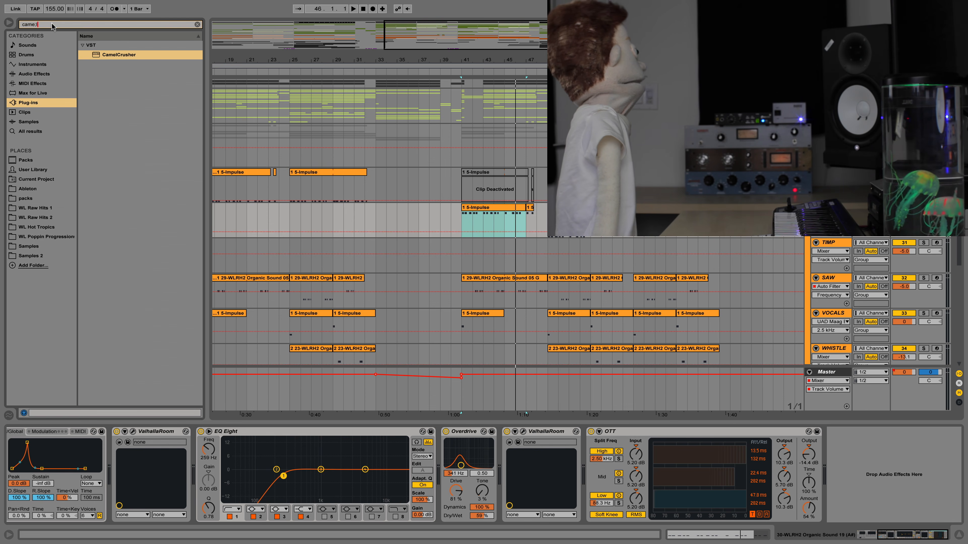
drag(104, 56, 428, 169)
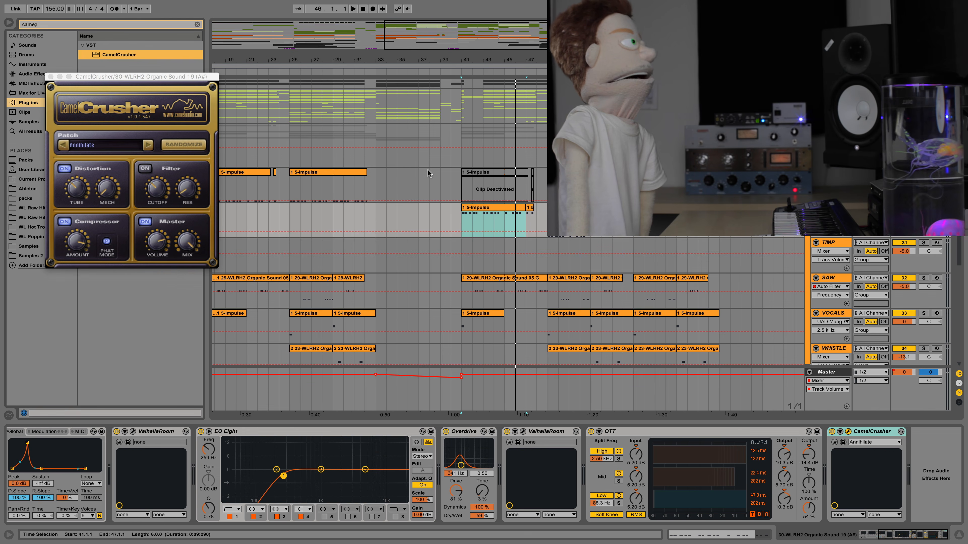
Switch off CamelCrusher's Phat Mode and Distortion, and audition the 1 5-Impulse clip from bar 41
click(106, 243)
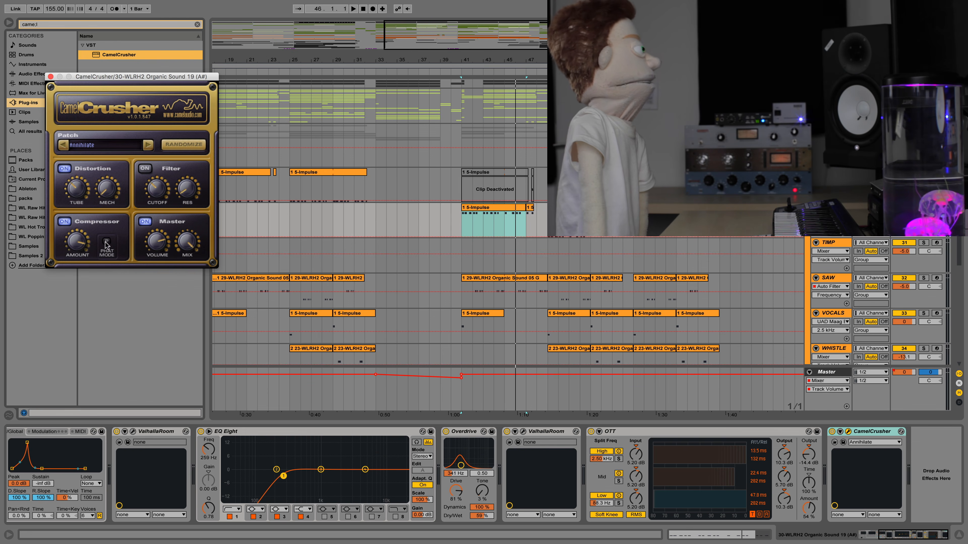
click(64, 168)
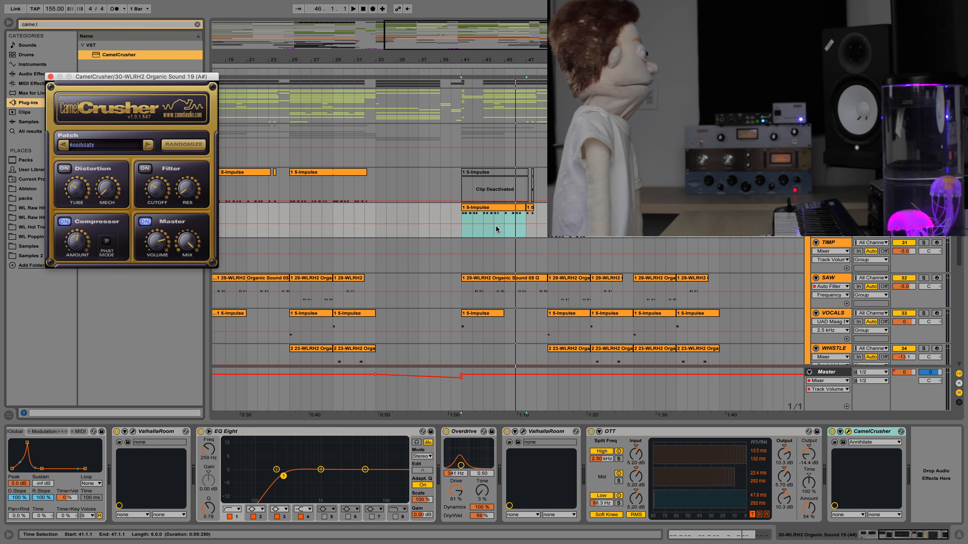
click(509, 209)
key(space)
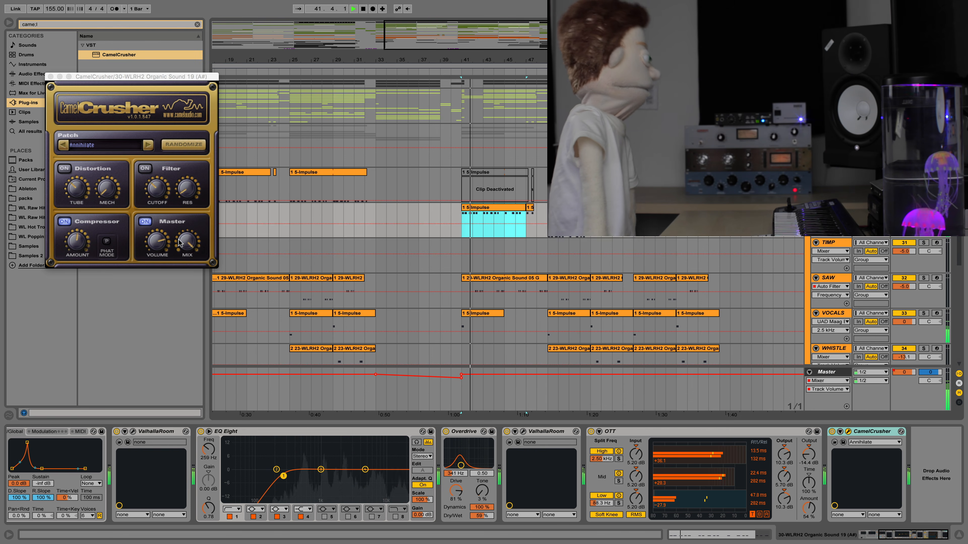
click(74, 242)
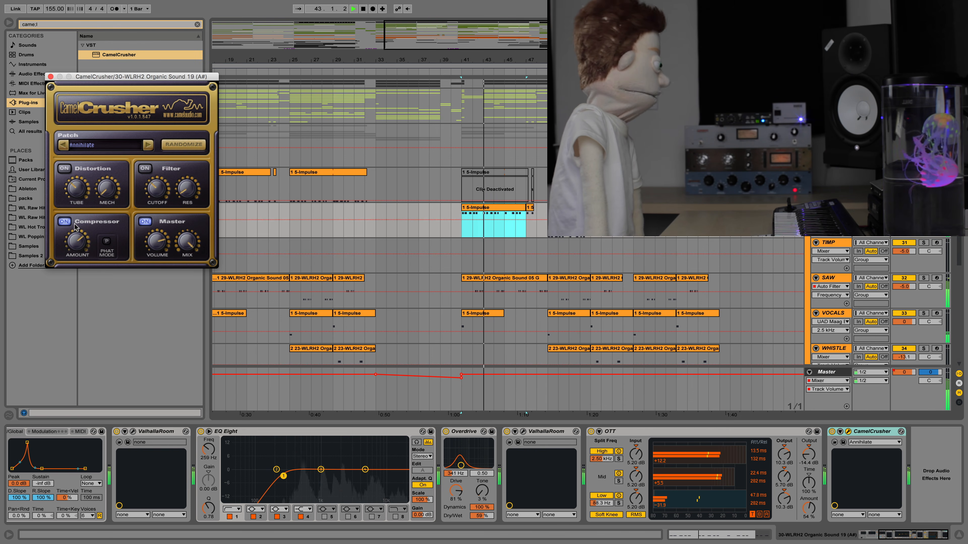
key(space)
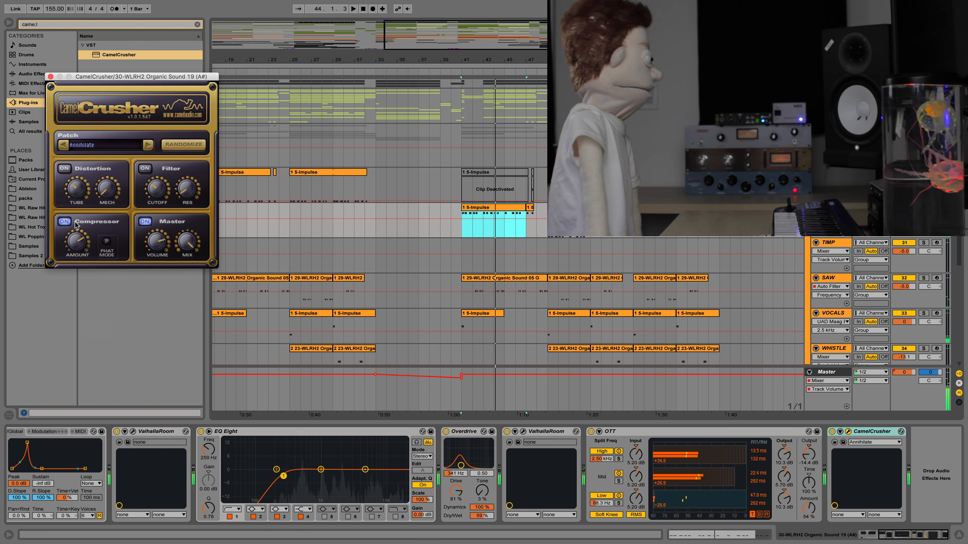
Audition the sound through OTT and CamelCrusher from bar 41 and again from the clip at bar 49
key(space)
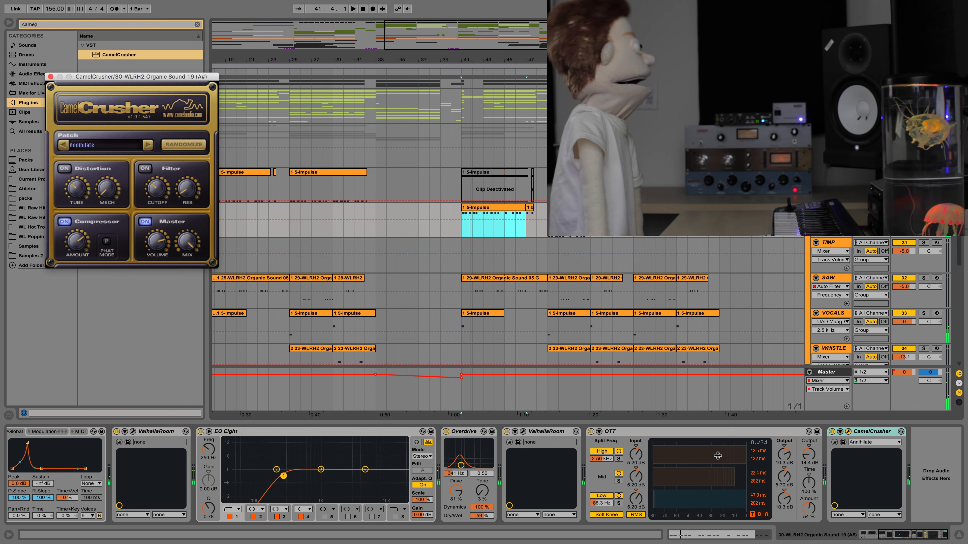
key(space)
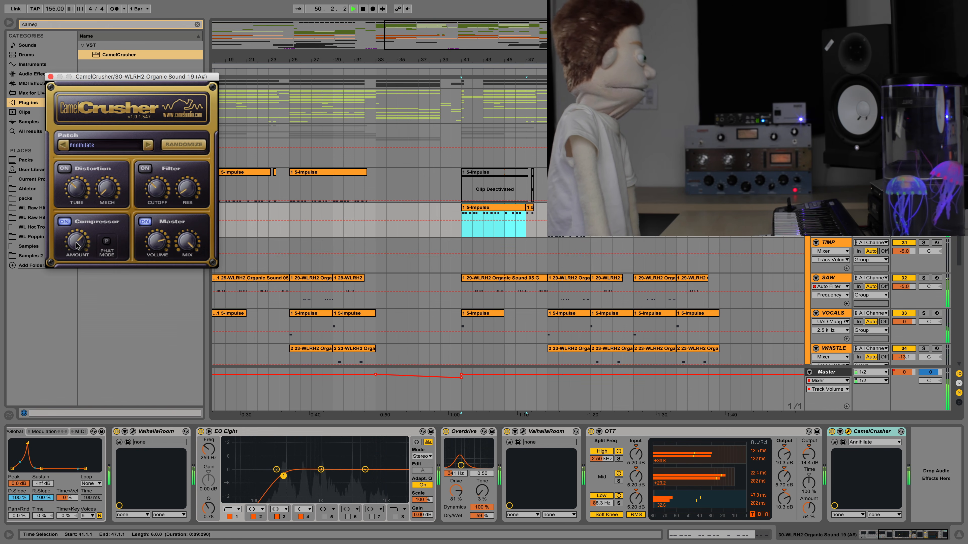
key(space)
click(568, 208)
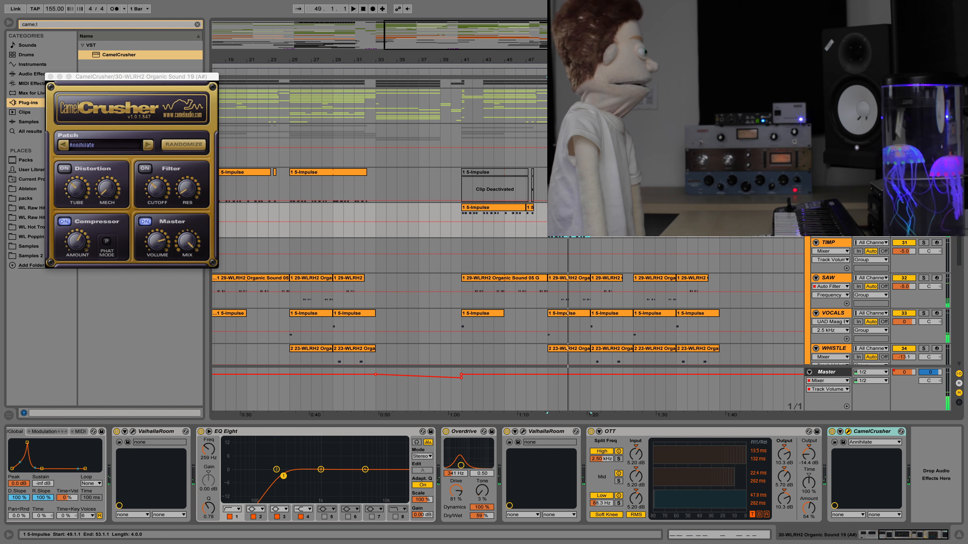
key(space)
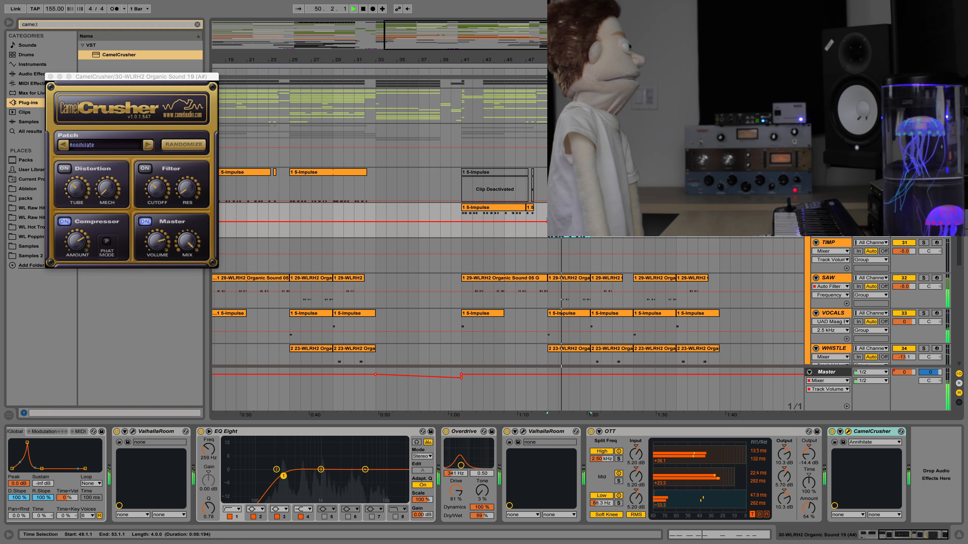
key(space)
click(488, 208)
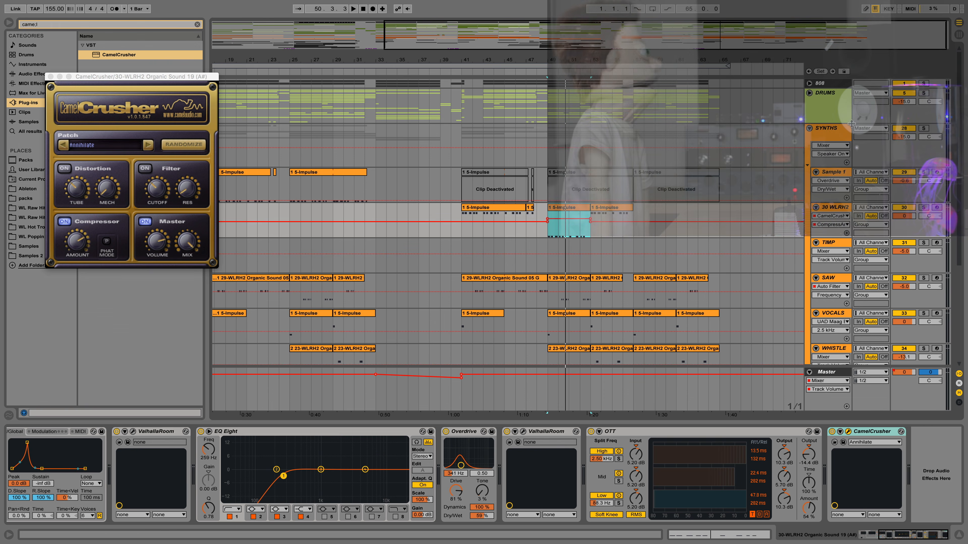
Show the SYNTHS group's device chain and examine its two Compressors sidechained to SN 1 and KICK
click(849, 134)
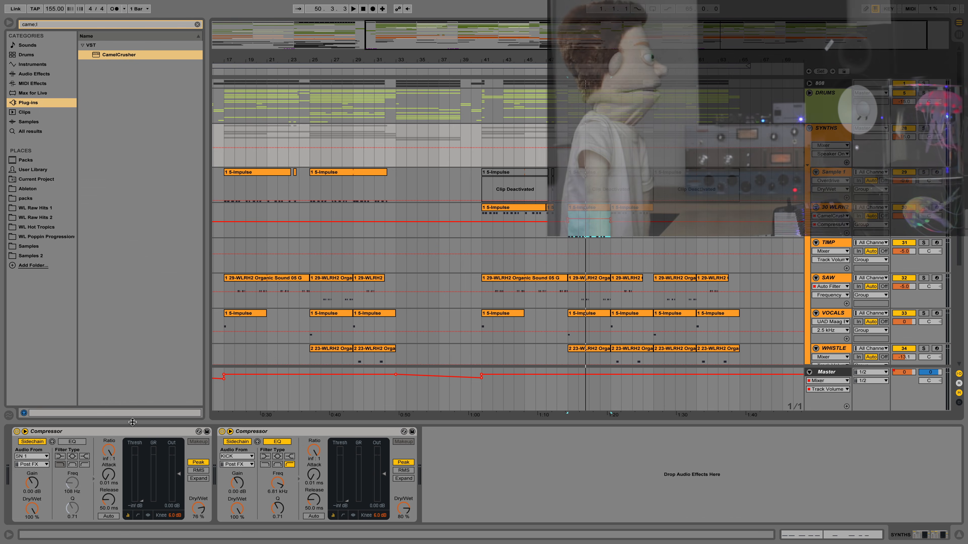
click(111, 435)
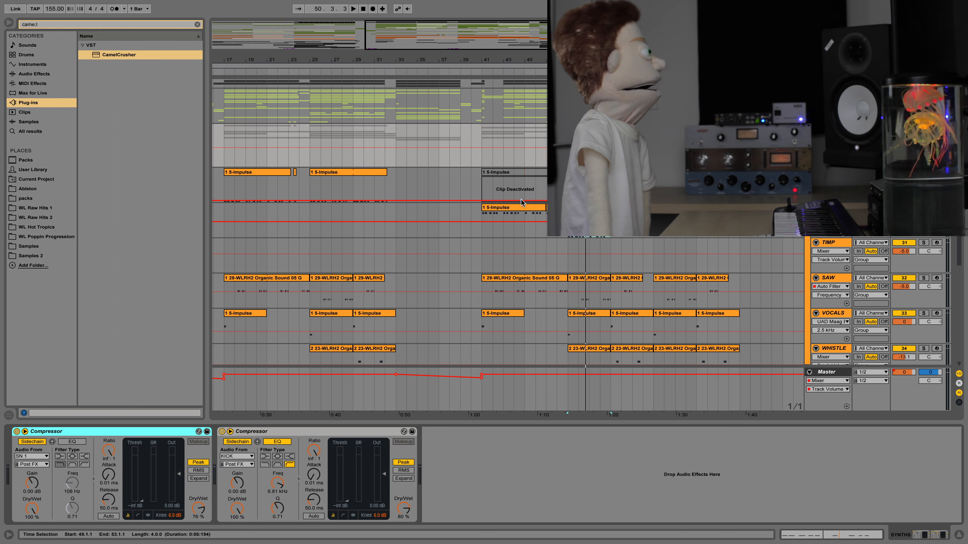
click(253, 432)
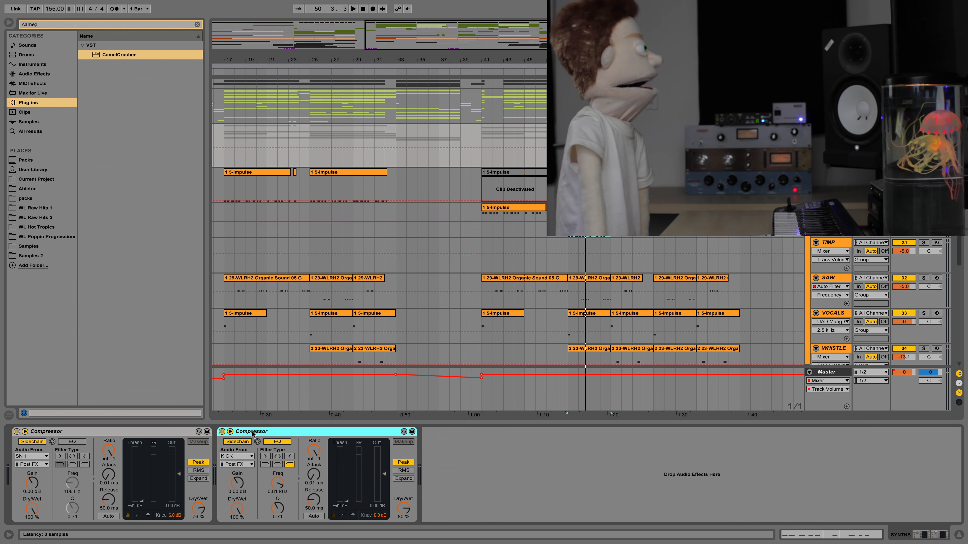
click(174, 431)
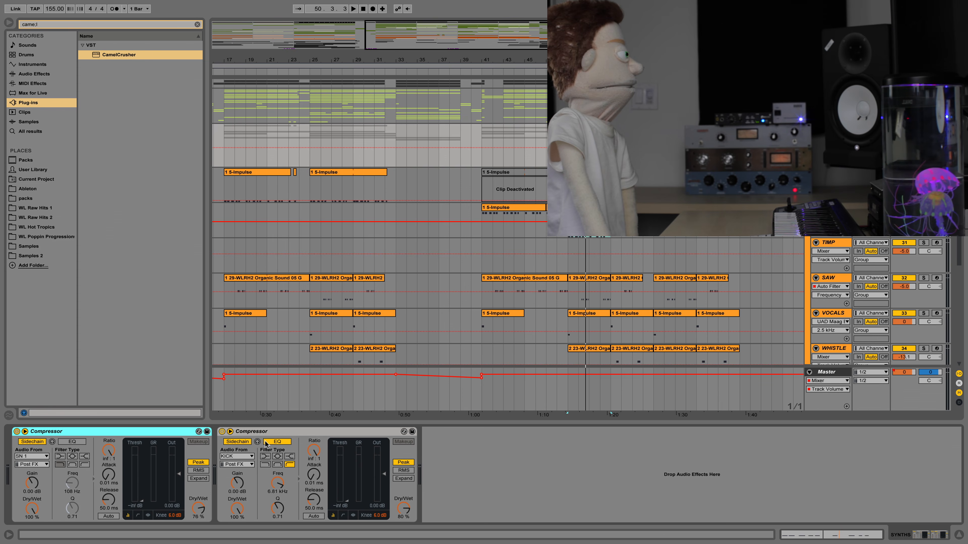
Play the arrangement from bar 48 to hear the sidechain compression on the SYNTHS group
click(556, 236)
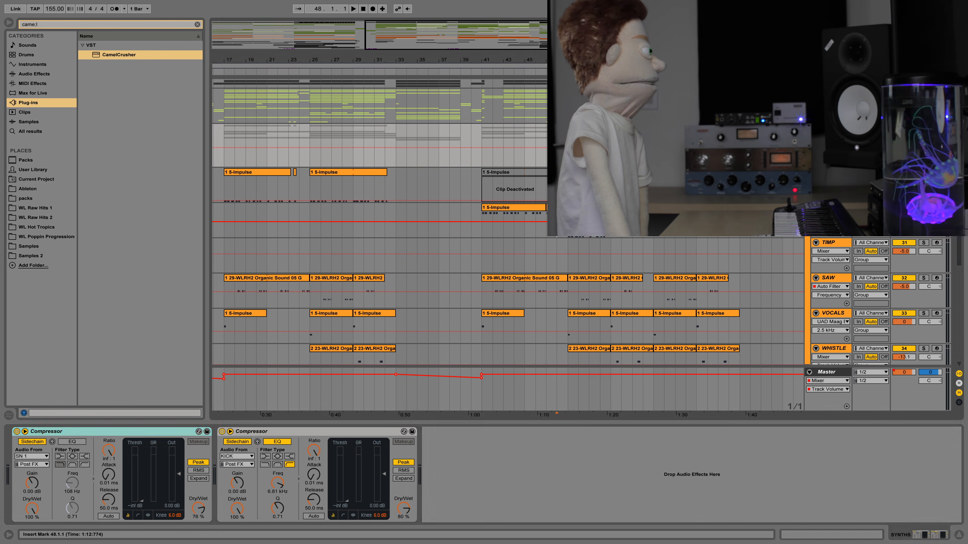
key(space)
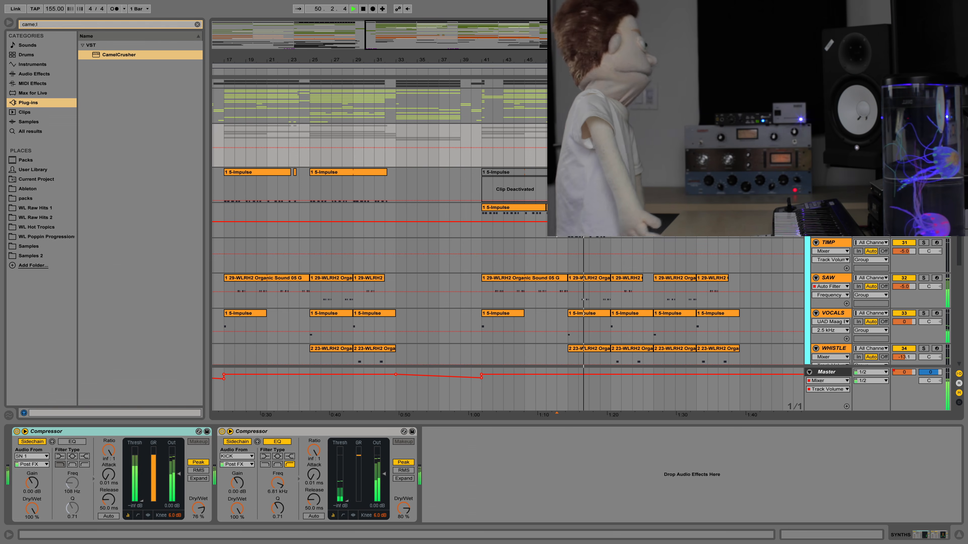
key(space)
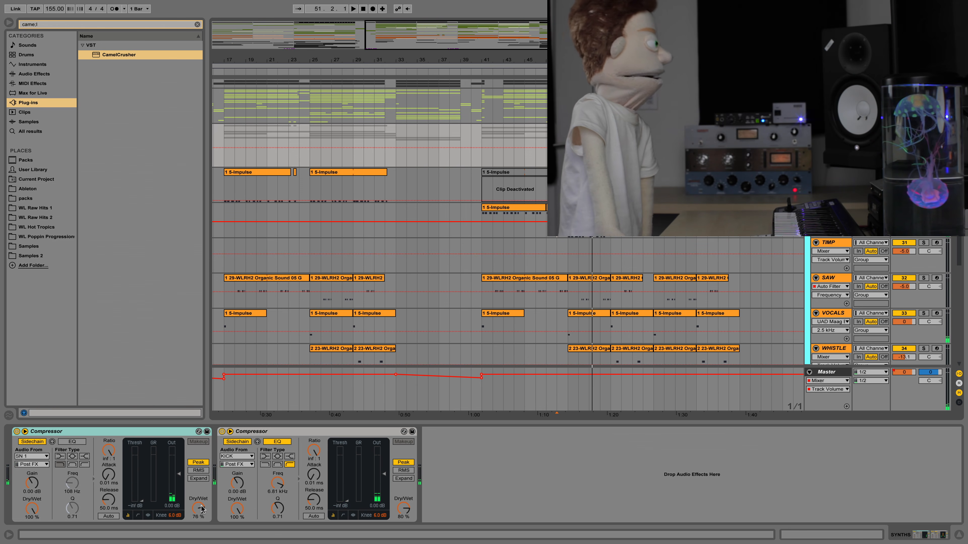
Adjust both Compressors by ear, setting Dry/Wet to 52 % for the SN 1 sidechain and 45 % for the KICK sidechain
drag(406, 504, 403, 489)
key(space)
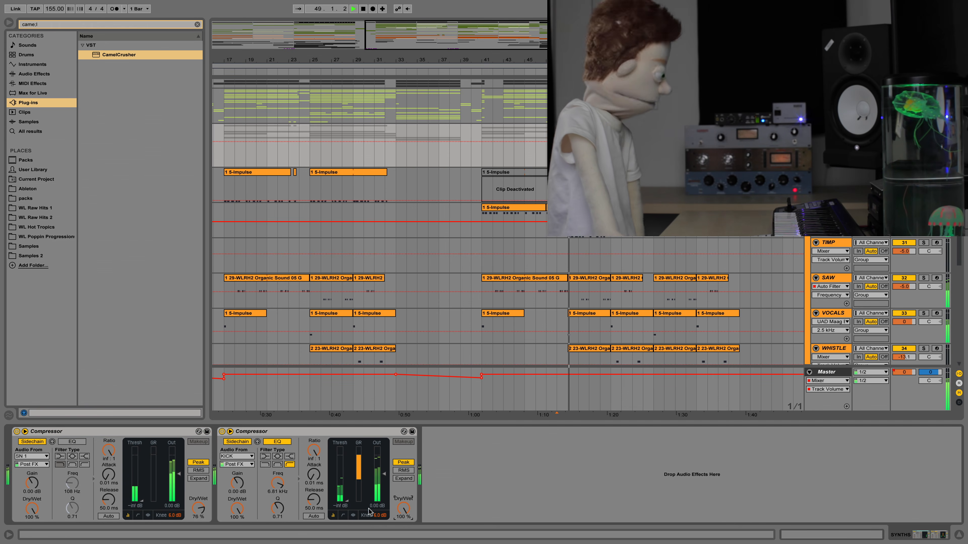
drag(198, 509, 198, 534)
mouse_move(403, 508)
mouse_down()
mouse_move(403, 536)
mouse_move(404, 528)
mouse_up()
drag(203, 504, 203, 507)
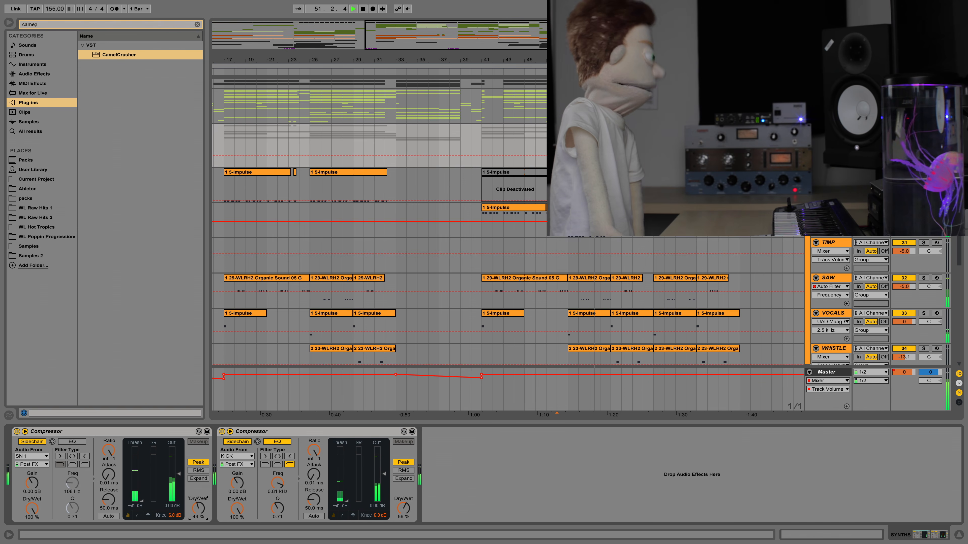
drag(402, 511, 402, 518)
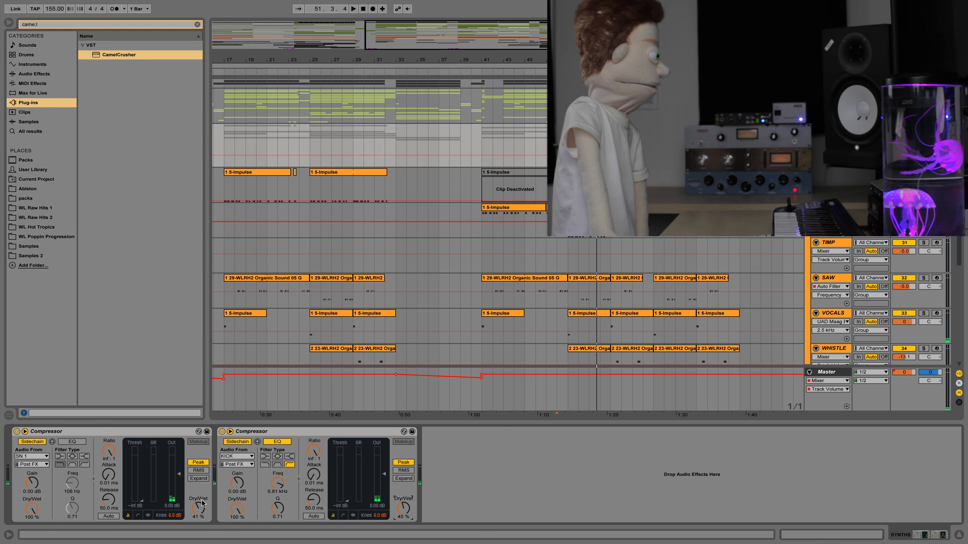
drag(200, 511, 200, 507)
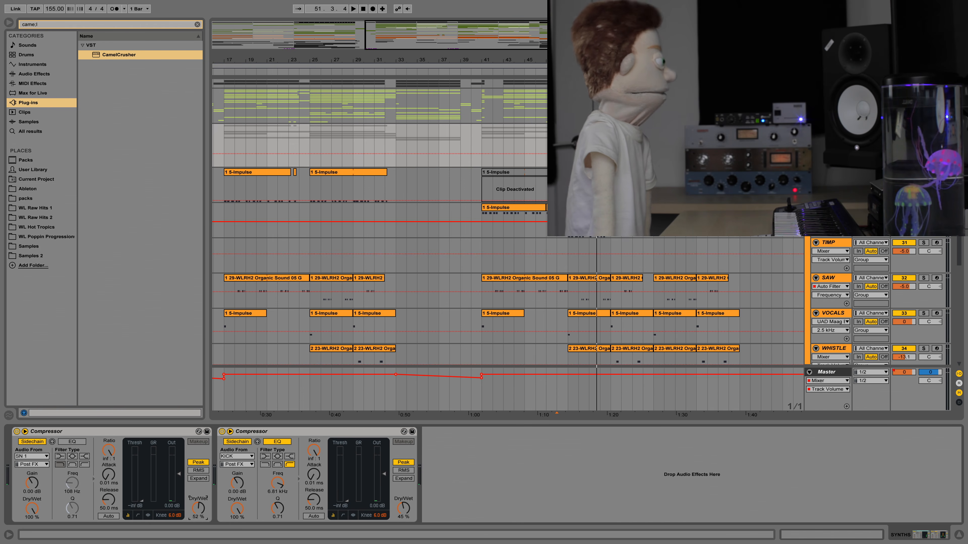